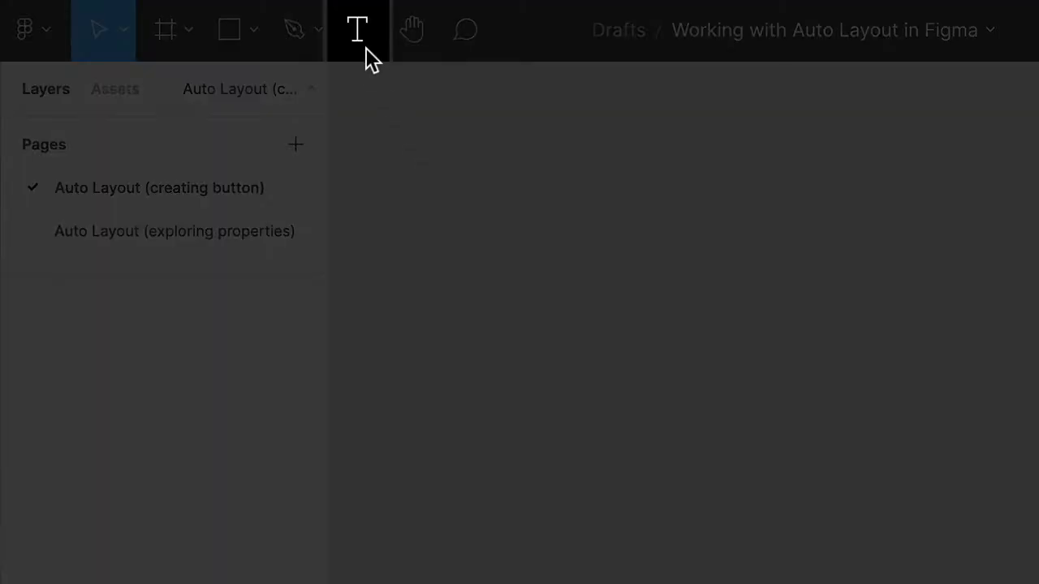
- Create an 'Upgrade' text layer and wrap it in an auto-layout frame with Shift+A
click(363, 45)
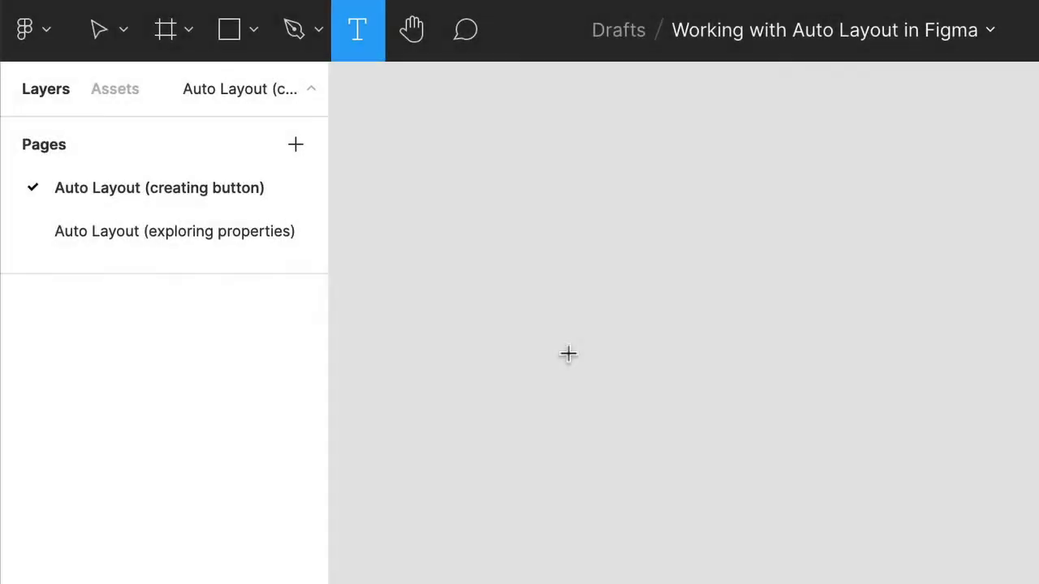
click(568, 355)
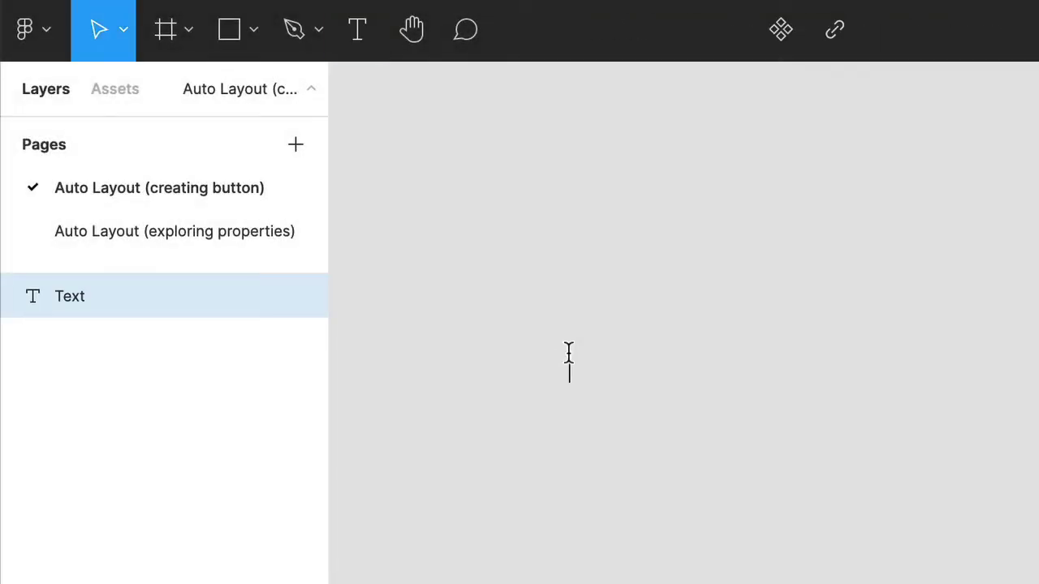
text(Upgrade)
key(Escape)
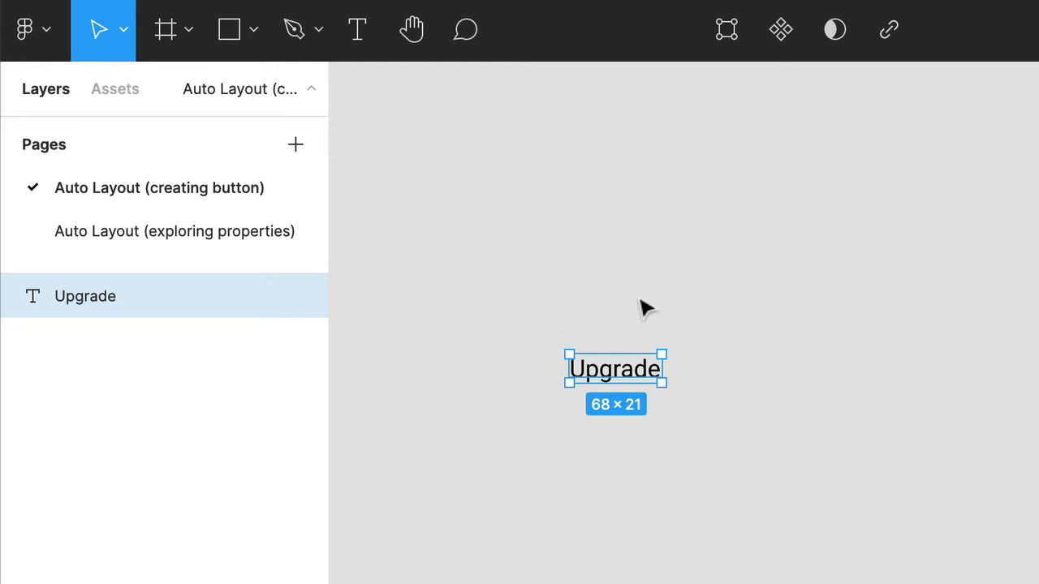
key(shift+a)
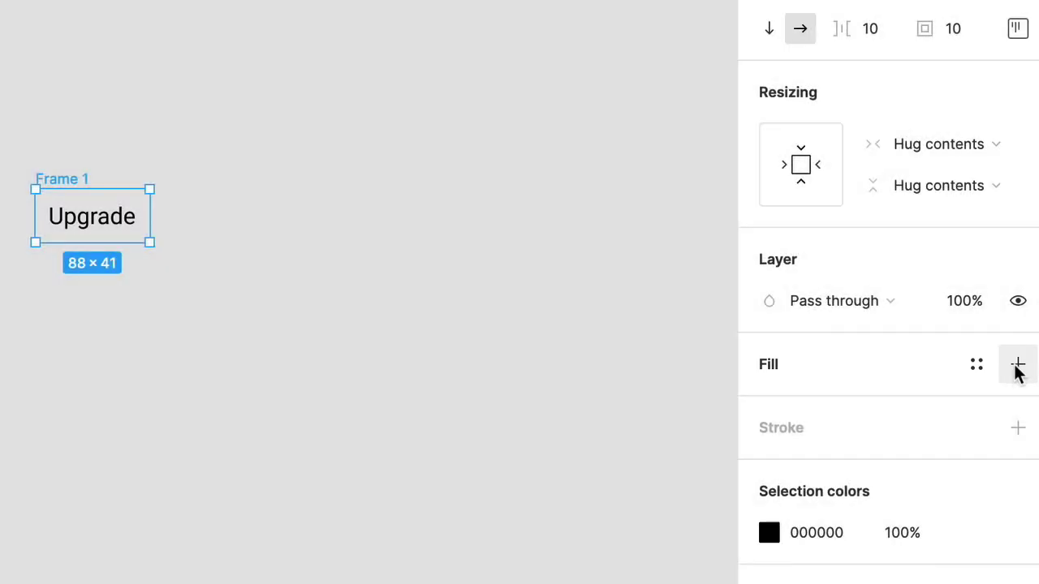
- Give Frame 1 a white fill and change its label to 'Upgrade Now'
click(1017, 366)
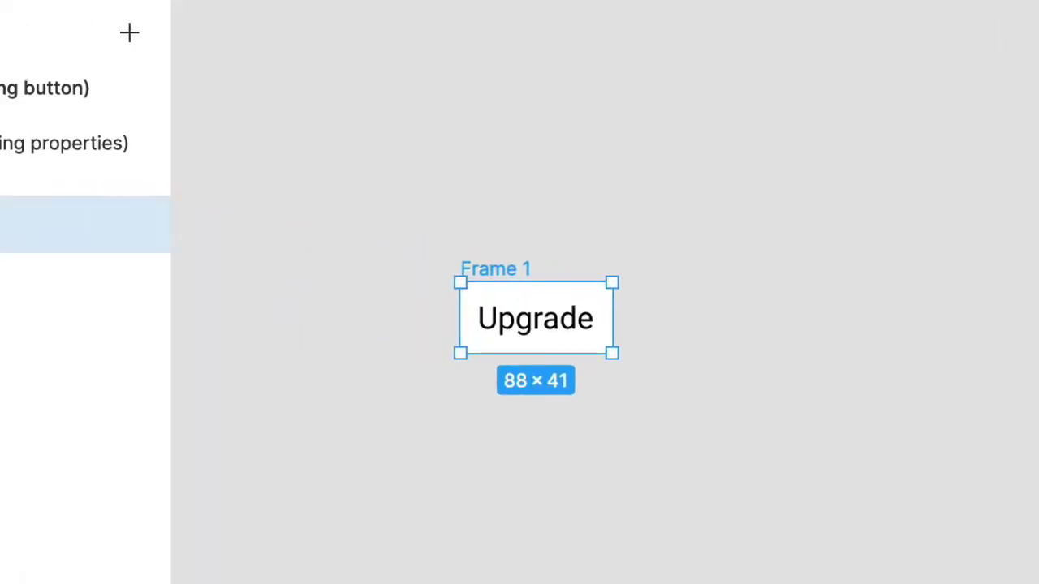
double_click(590, 329)
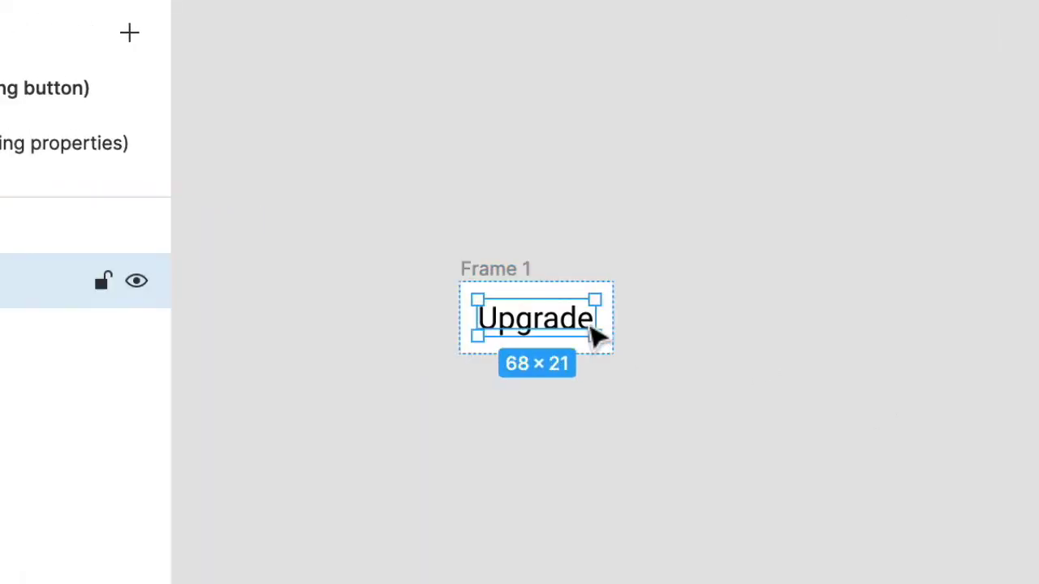
double_click(586, 321)
click(587, 321)
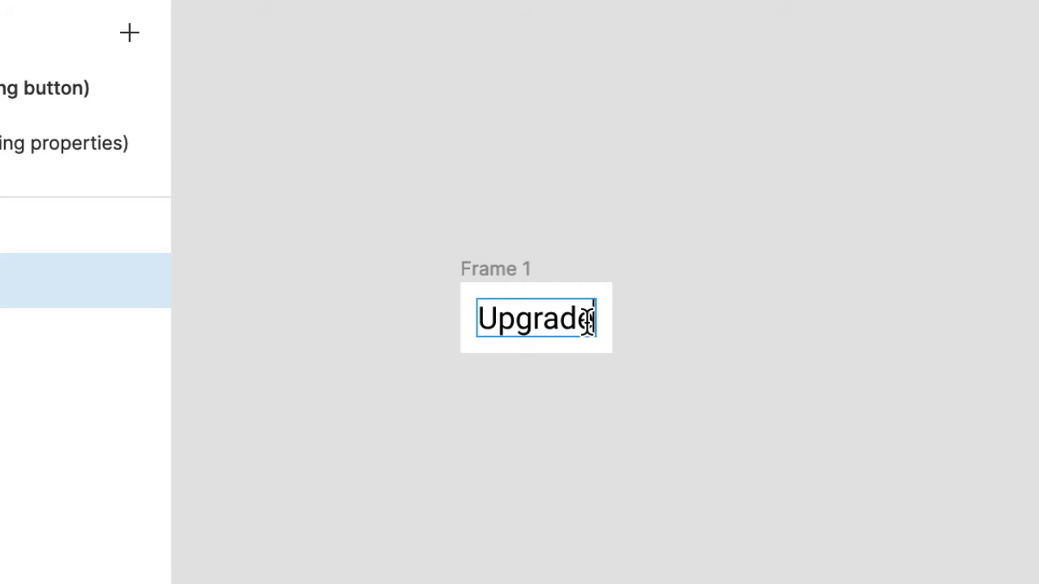
text(Now)
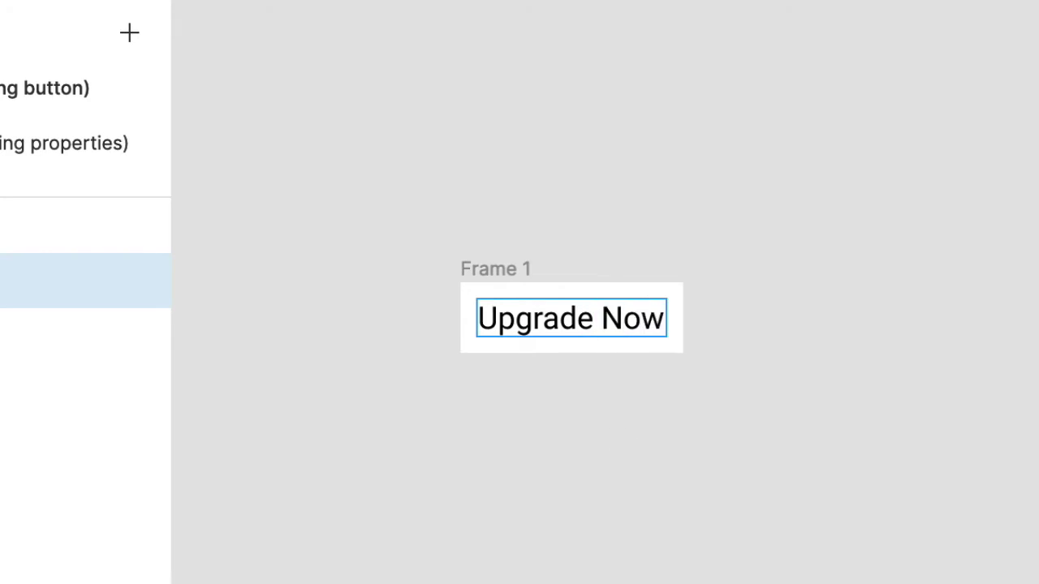
key(Escape)
click(624, 543)
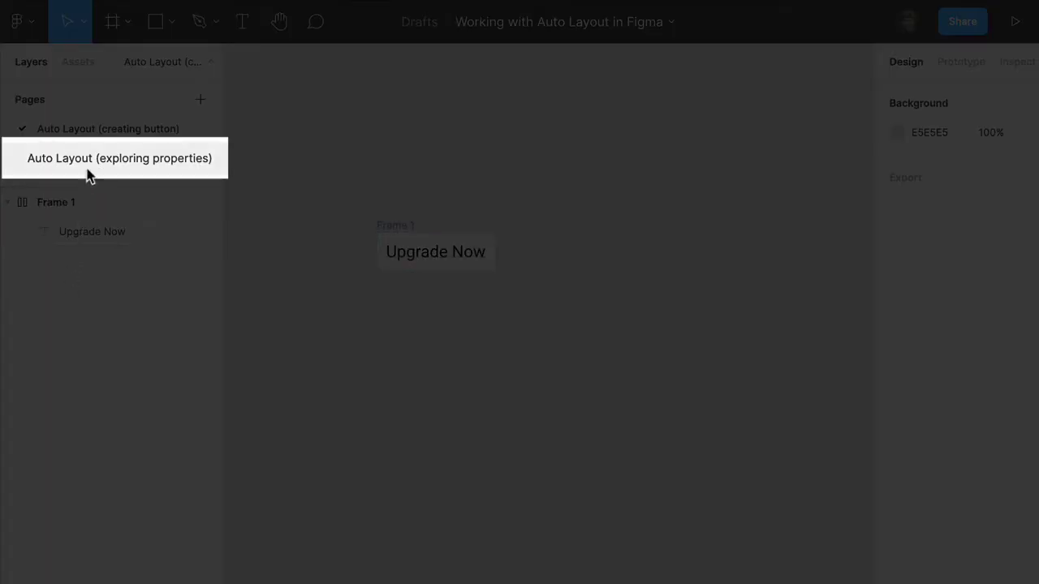
- Go to the Auto Layout (exploring properties) page and select the icons/stars with Auto-Layout frame
click(91, 159)
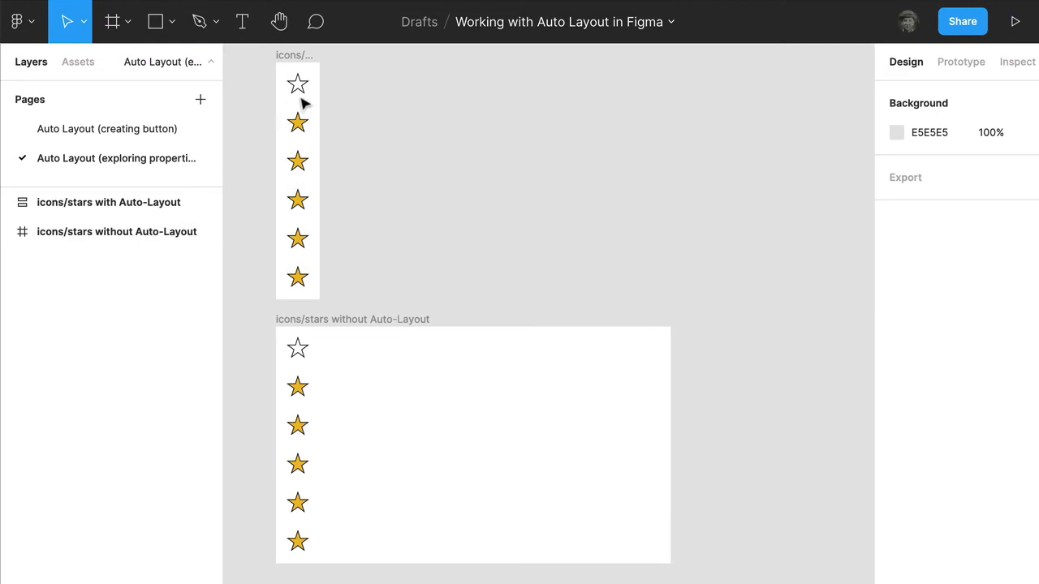
click(302, 65)
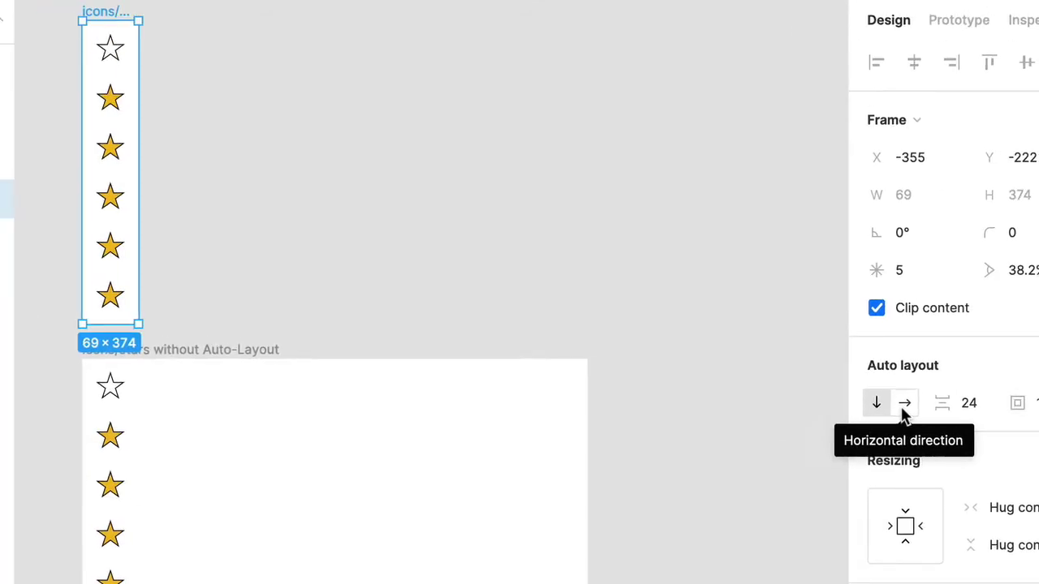
- Set the icons/stars with Auto-Layout frame's direction to horizontal, putting six stars in a row
click(905, 410)
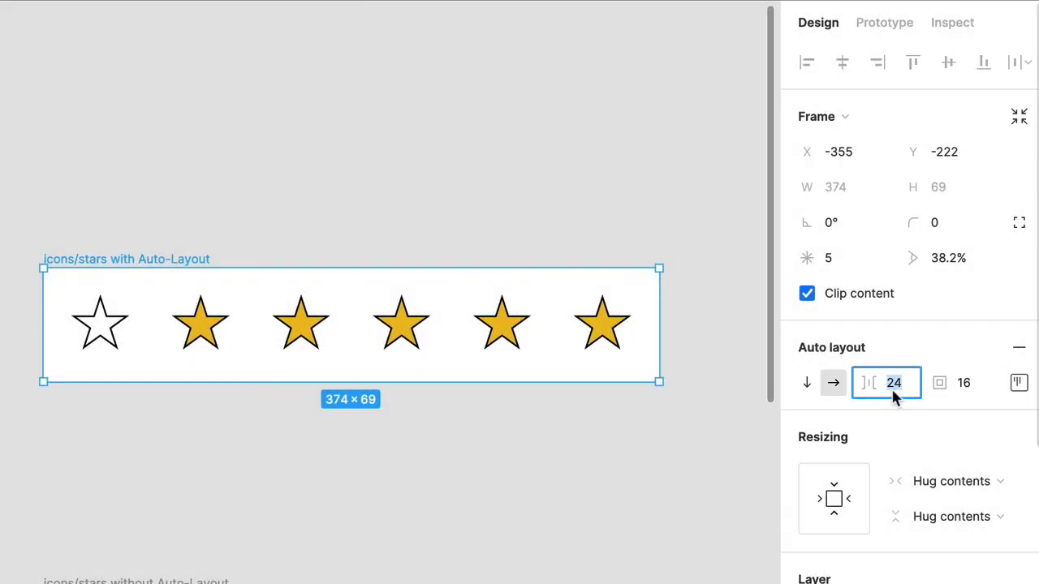
- Set the star row's spacing to 0 and its padding to 48, growing it to 318 × 133
text(0)
key(Return)
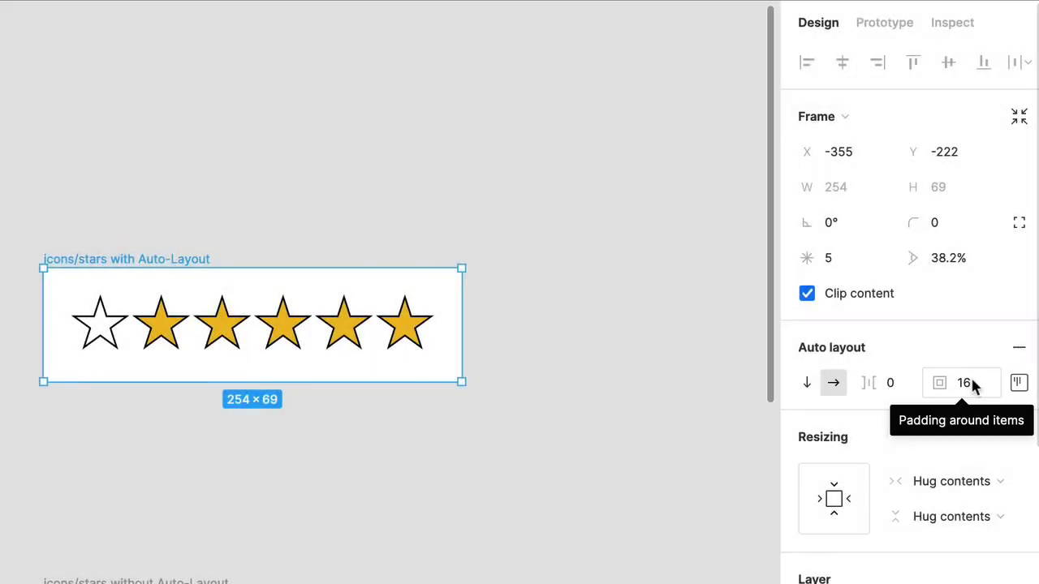
click(972, 386)
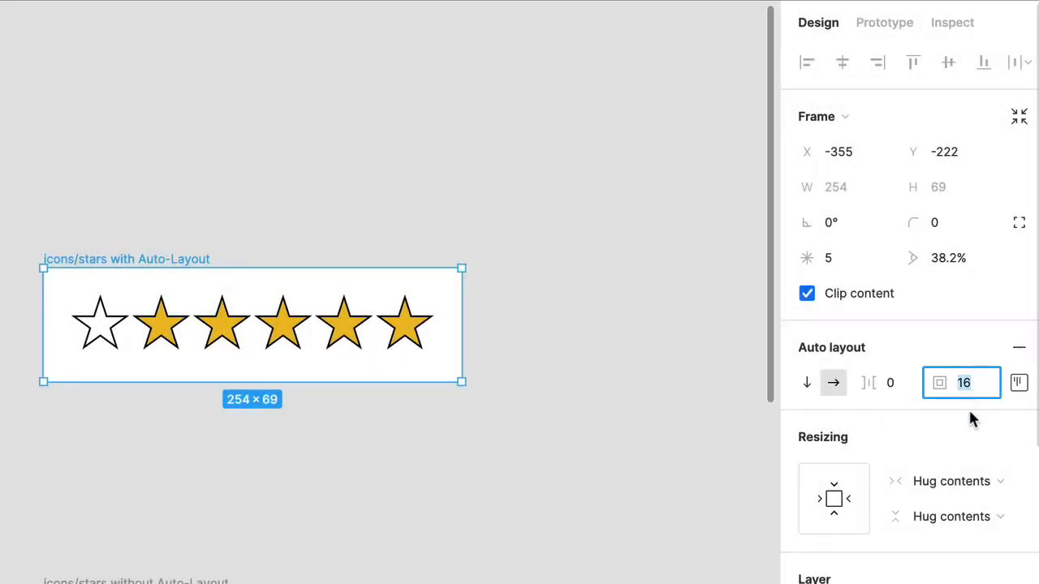
text(0)
key(Return)
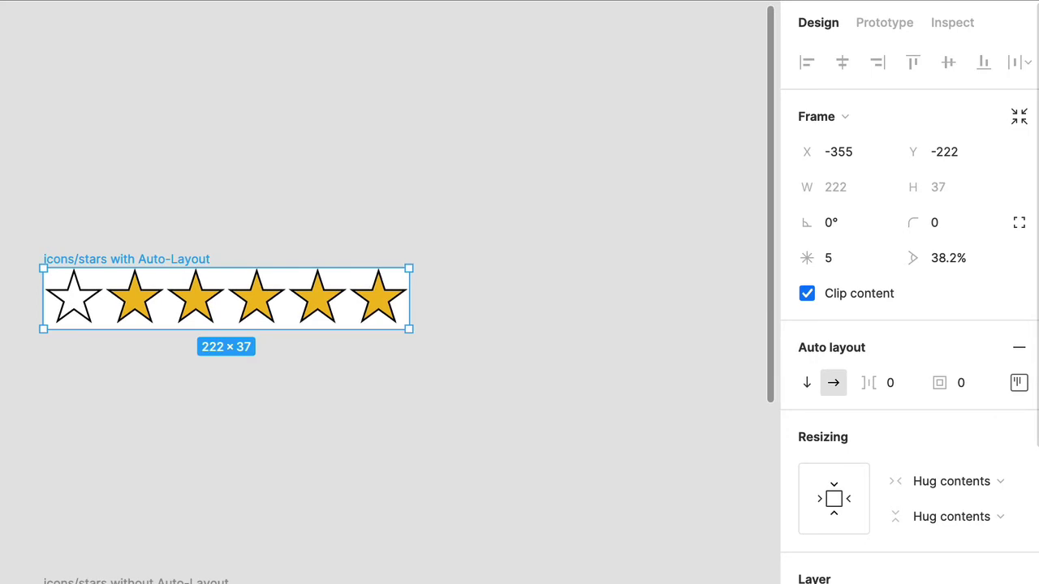
click(969, 388)
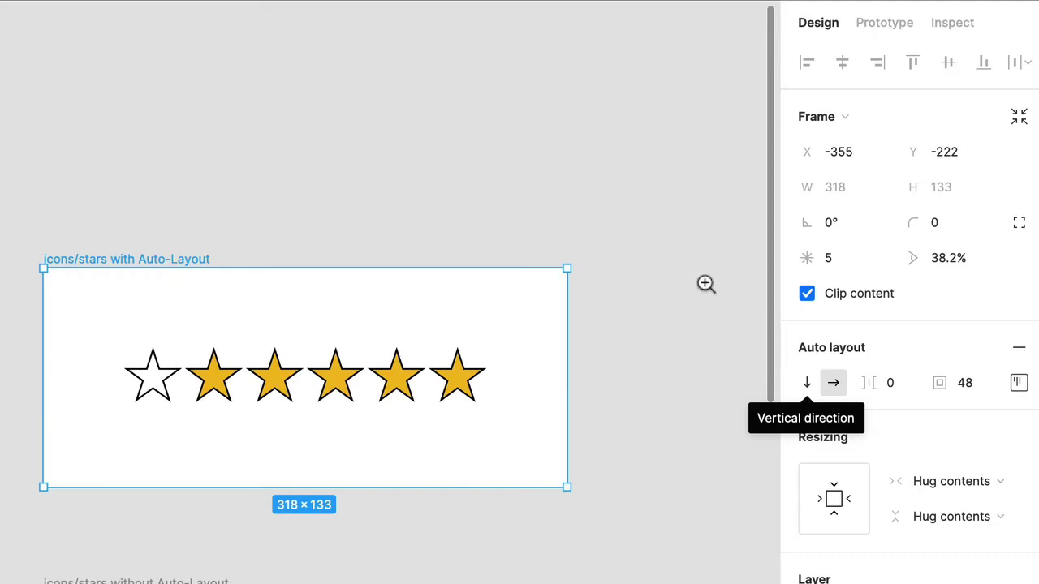
scroll(705, 283, down, 3)
scroll(385, 292, down, 5)
scroll(386, 292, right, 7)
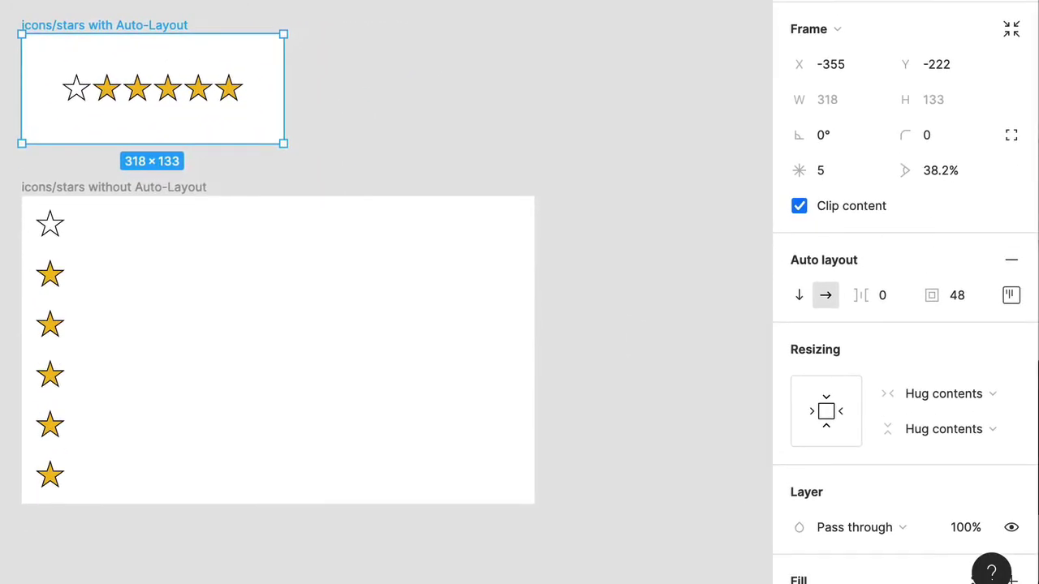
- Set the icons/stars without Auto-Layout frame's width and height to Hug contents (69 × 374)
click(178, 190)
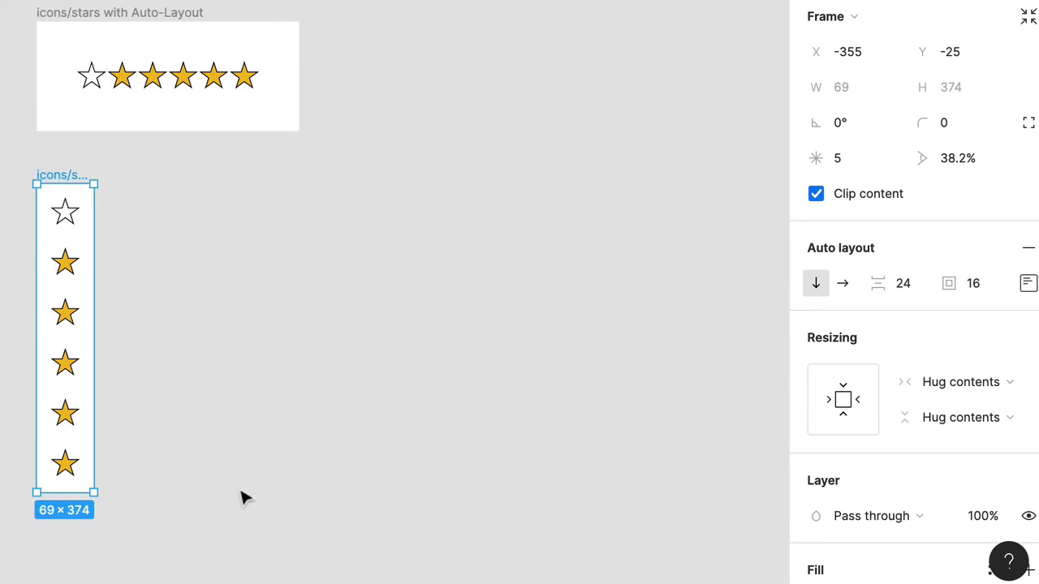
drag(94, 492, 432, 560)
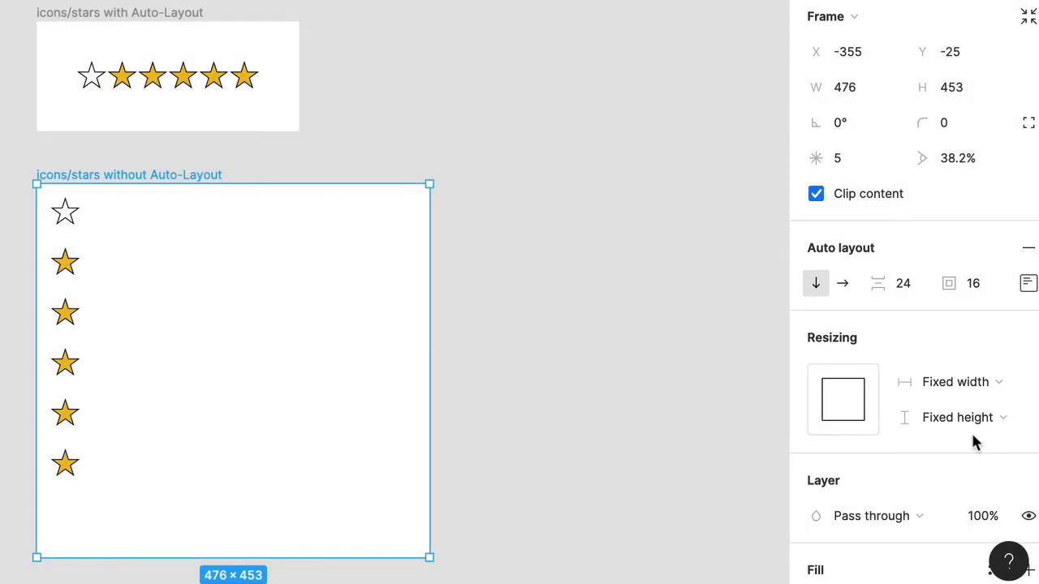
click(1003, 386)
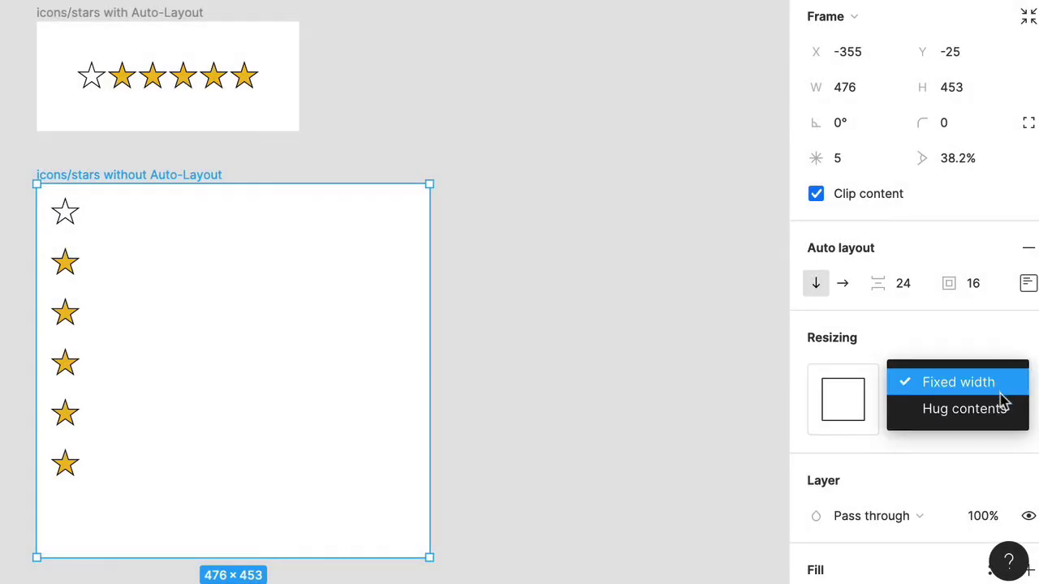
click(998, 411)
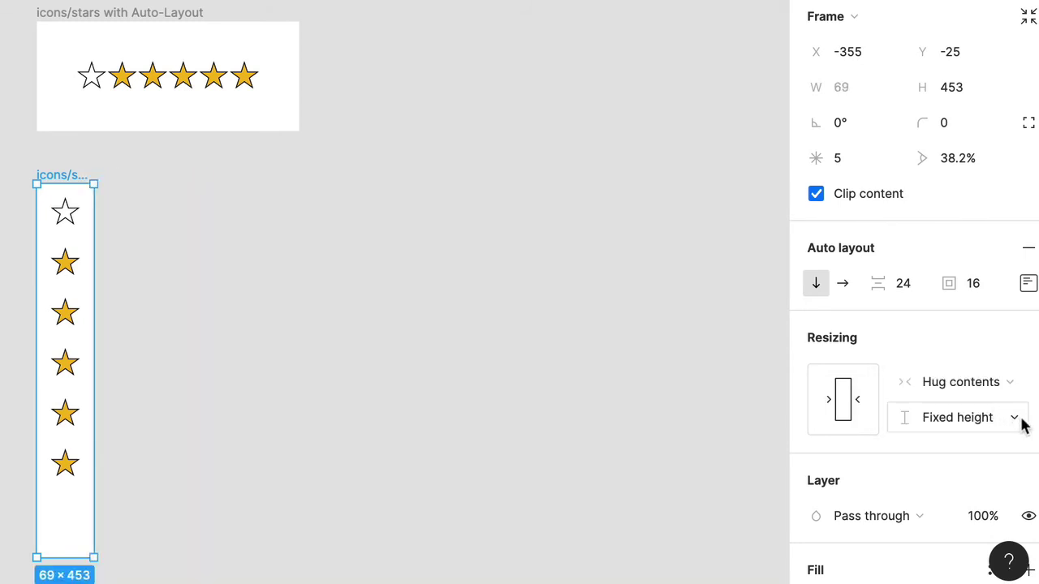
click(1014, 418)
click(1019, 444)
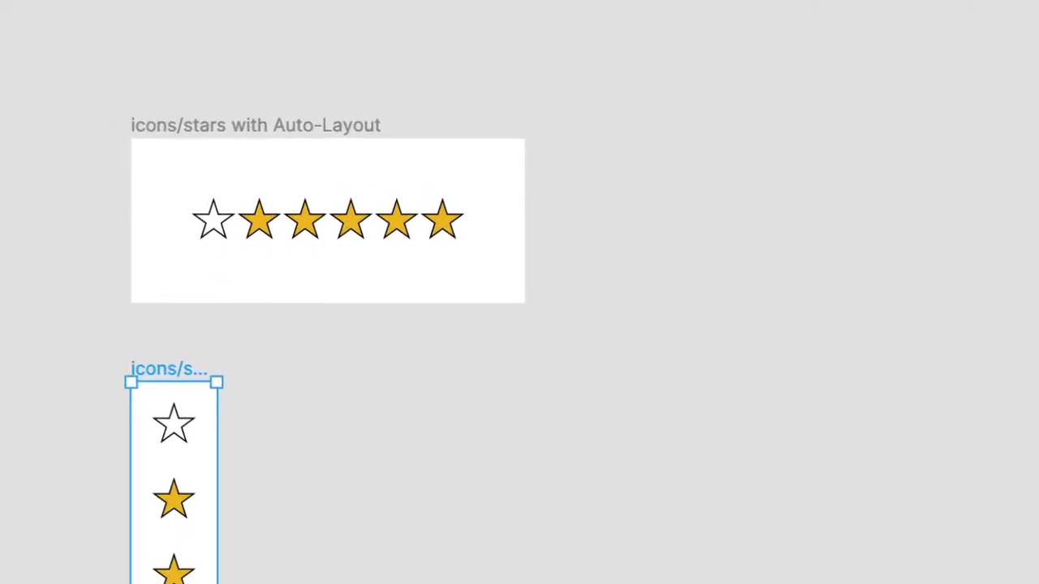
- Add a 'Five Star Review' text label before the first star in the horizontal row
click(357, 128)
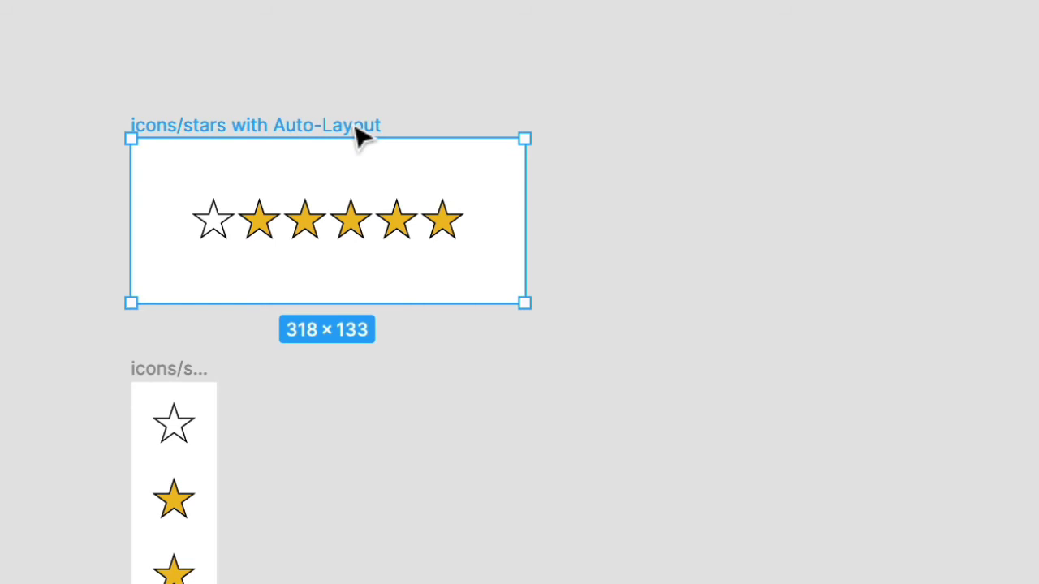
click(189, 203)
text(zFive Star Review)
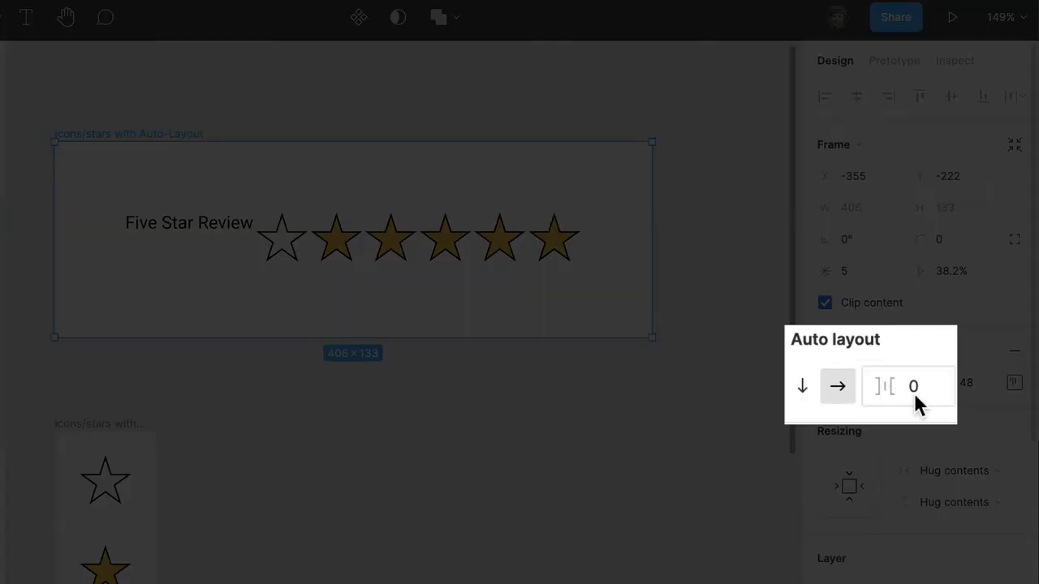
- Set the row's item spacing to 16, widening the frame to 502 × 133
click(915, 390)
text(16)
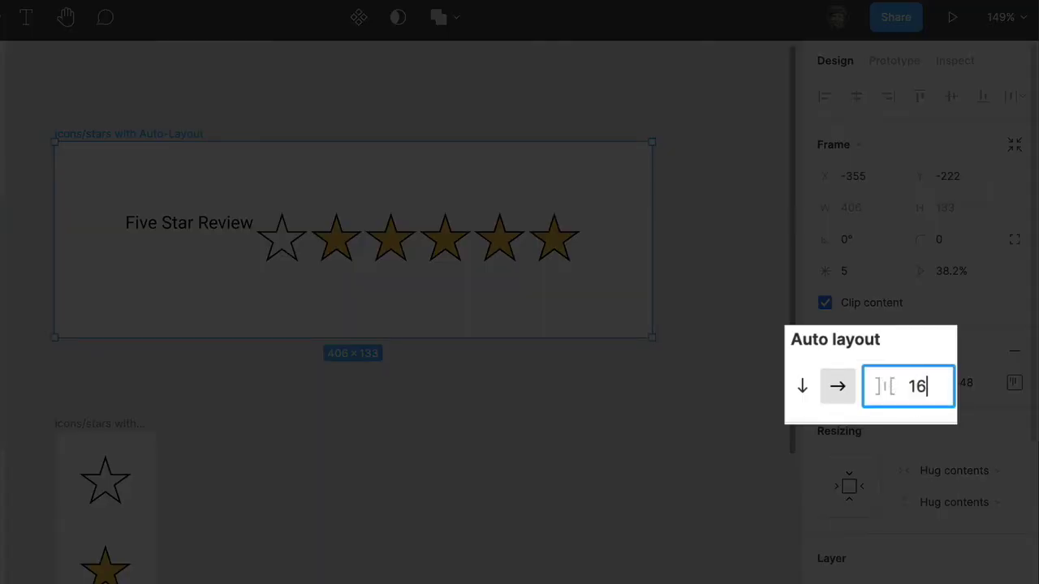
key(Return)
scroll(711, 482, right, 2)
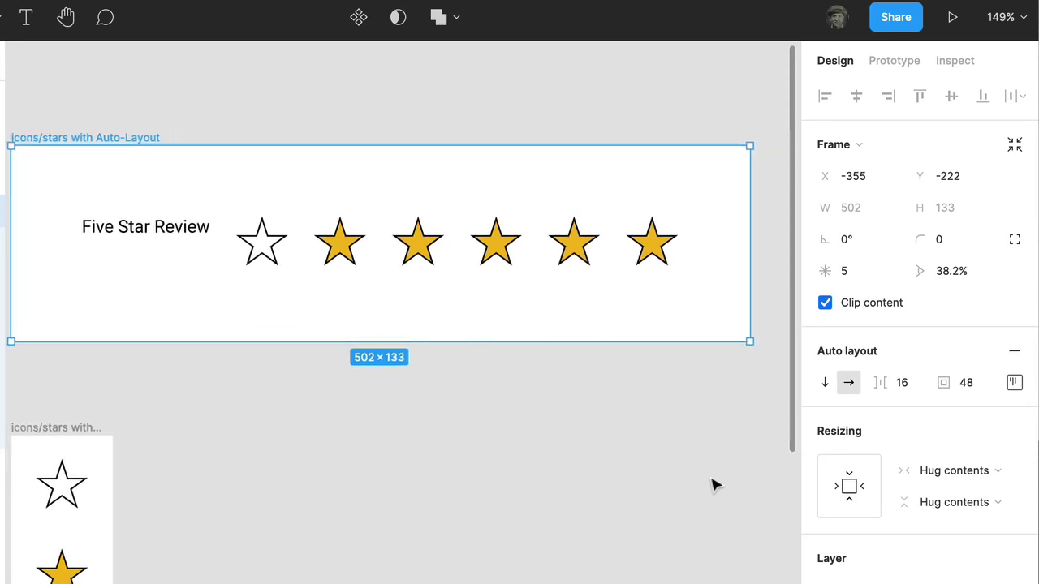
scroll(714, 485, left, 1)
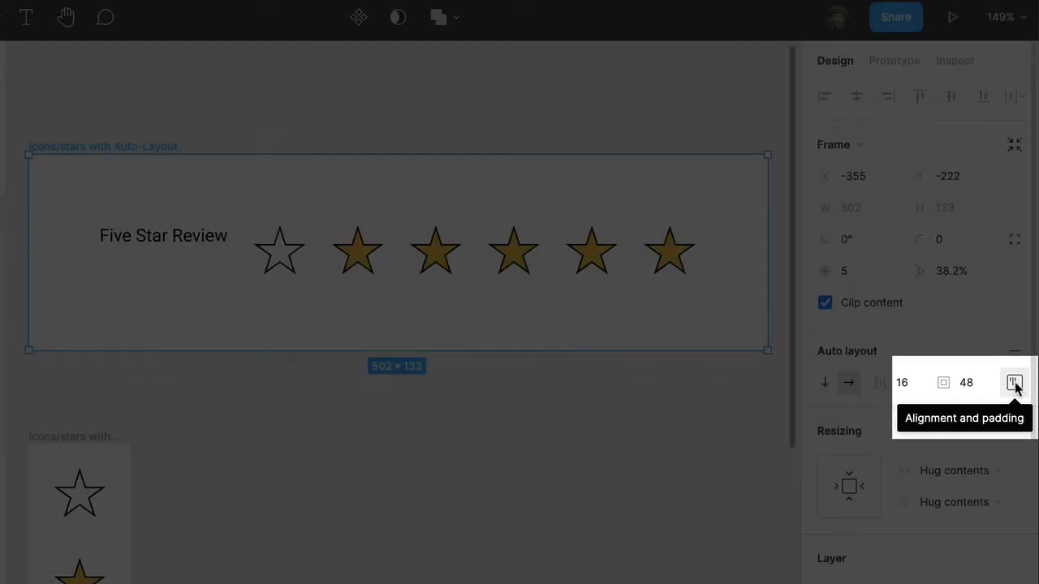
- Pick the center cell of the alignment grid so the label lines up with the stars
click(1014, 387)
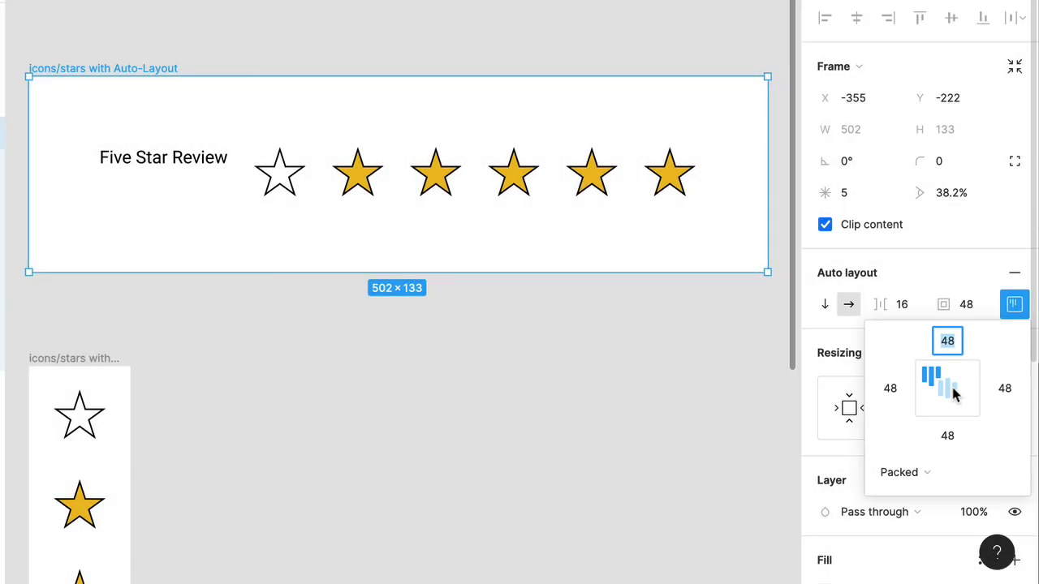
click(955, 394)
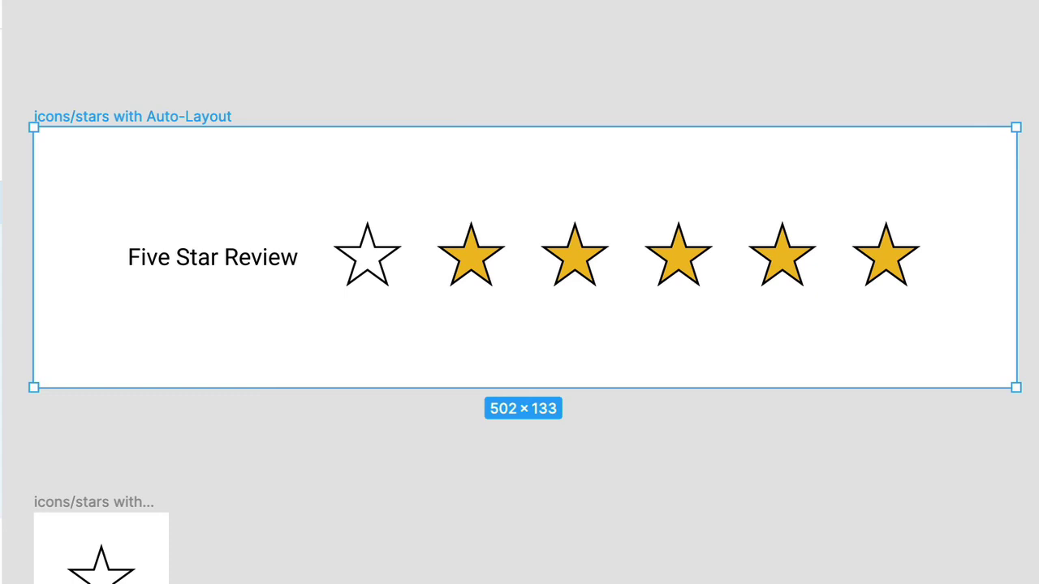
- Select the hollow first star in the row for removal
click(373, 263)
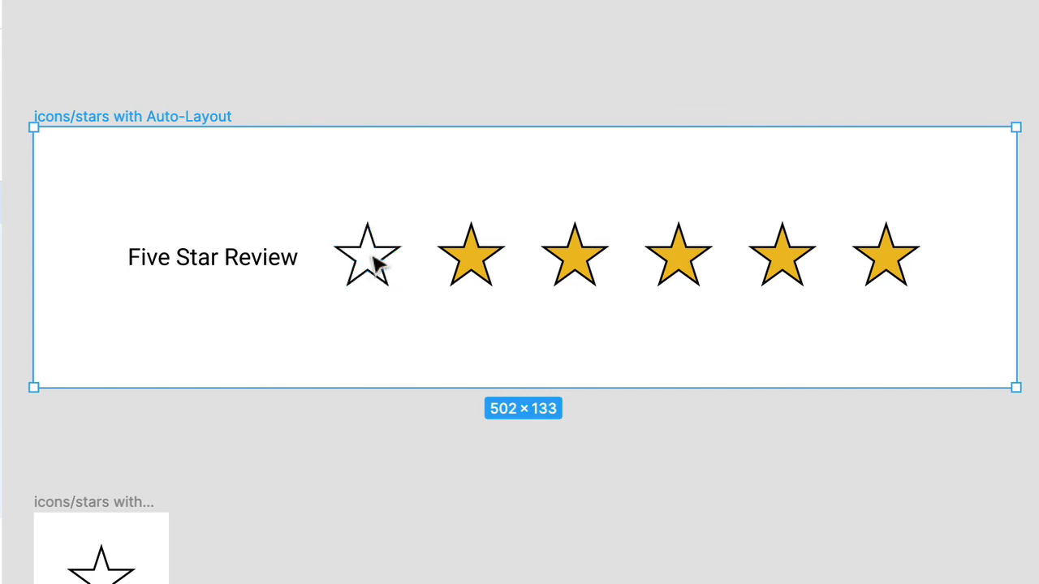